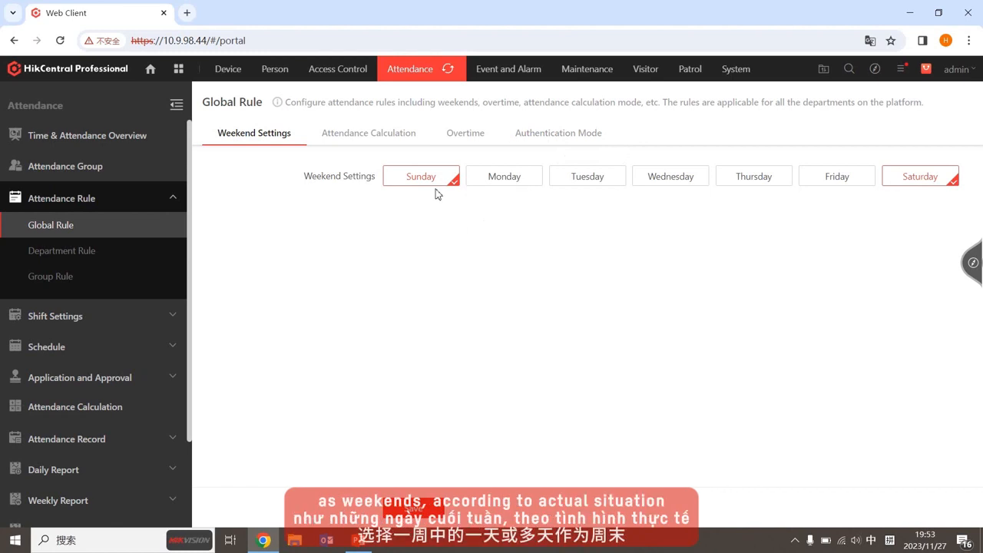
pyautogui.click(499, 183)
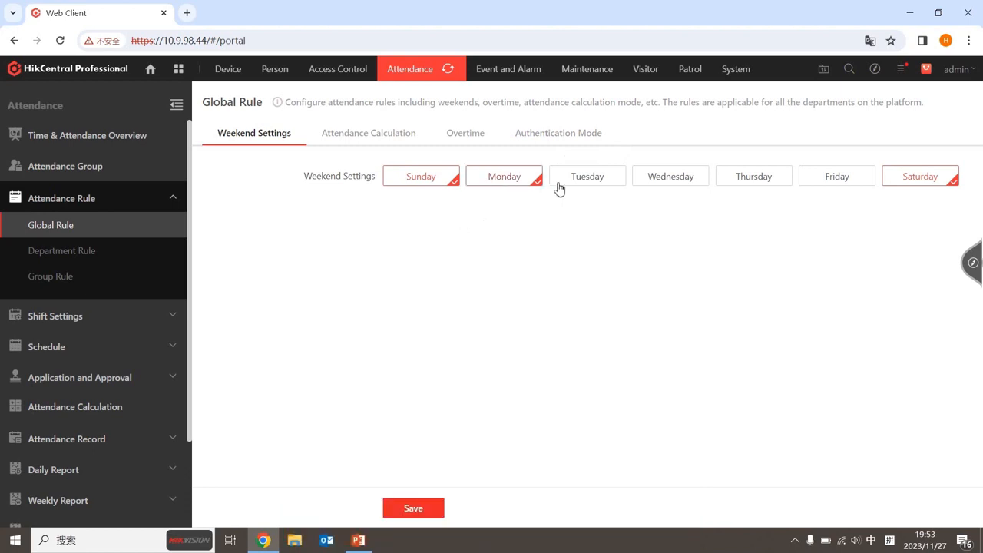
pyautogui.click(570, 183)
pyautogui.click(530, 183)
pyautogui.click(571, 183)
# Examine the global attendance calculation settings, including the calculation rule, day change time, absence, holiday attendance and leave options
pyautogui.click(368, 133)
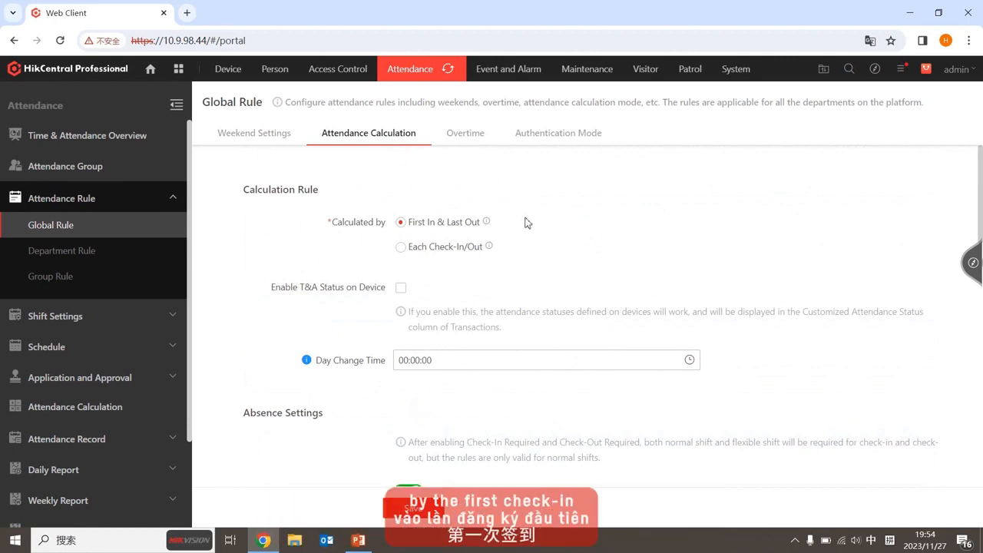
pyautogui.moveTo(488, 229)
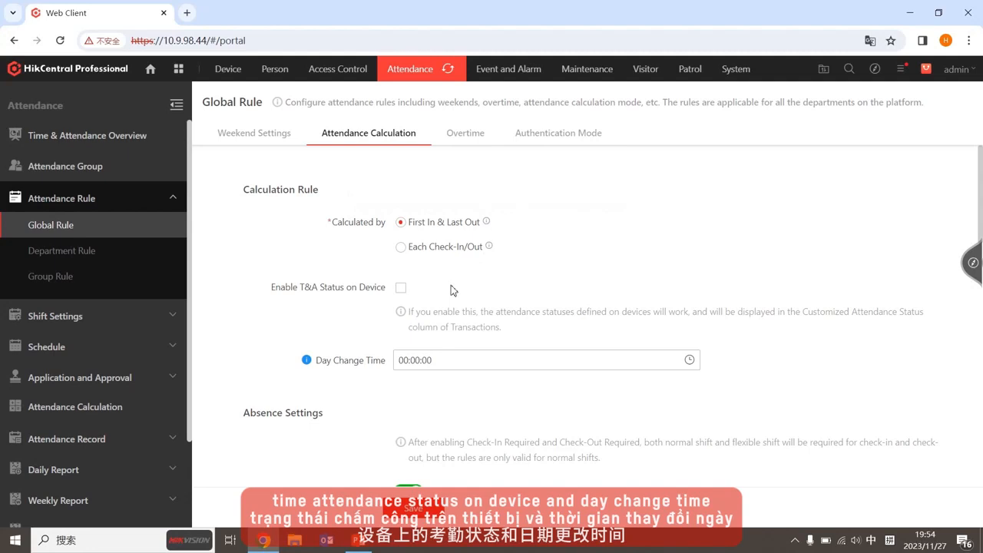
pyautogui.scroll(-1, 452, 290)
pyautogui.click(482, 295)
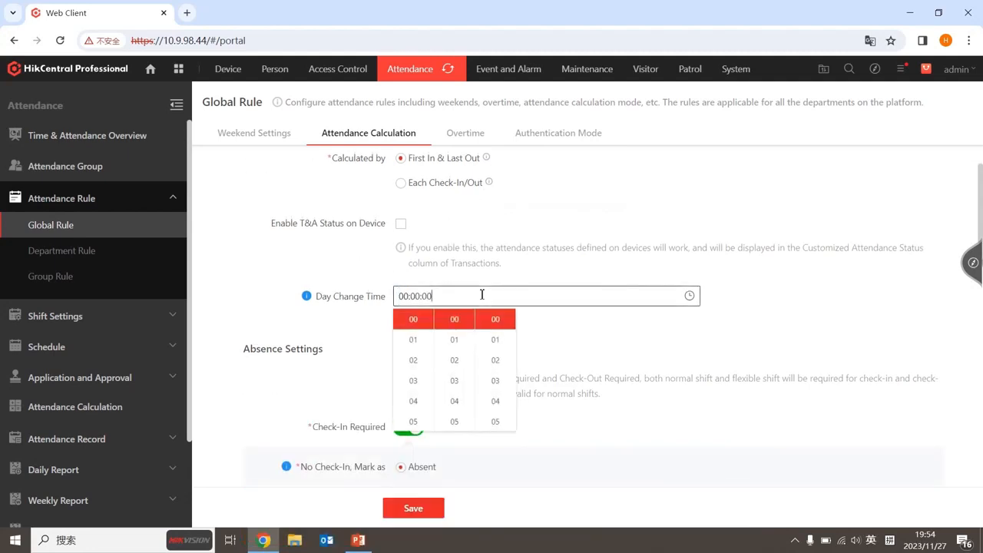
pyautogui.click(506, 265)
pyautogui.scroll(-2, 528, 227)
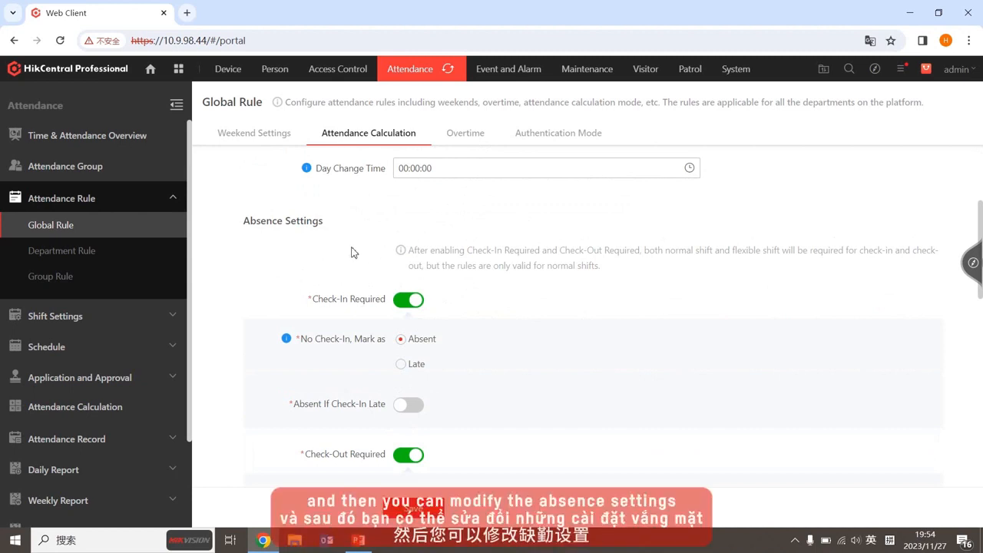
pyautogui.scroll(-7, 353, 252)
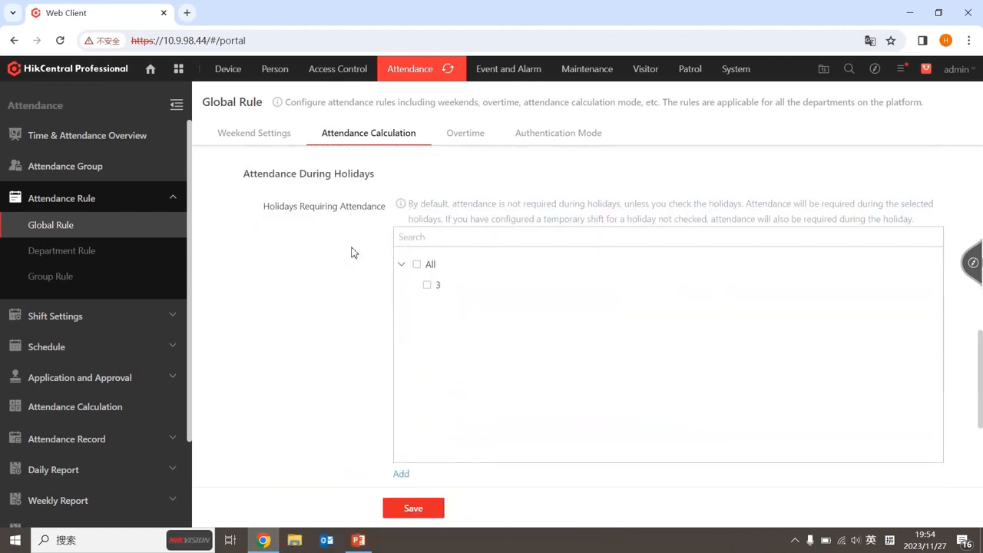
pyautogui.scroll(-3, 339, 229)
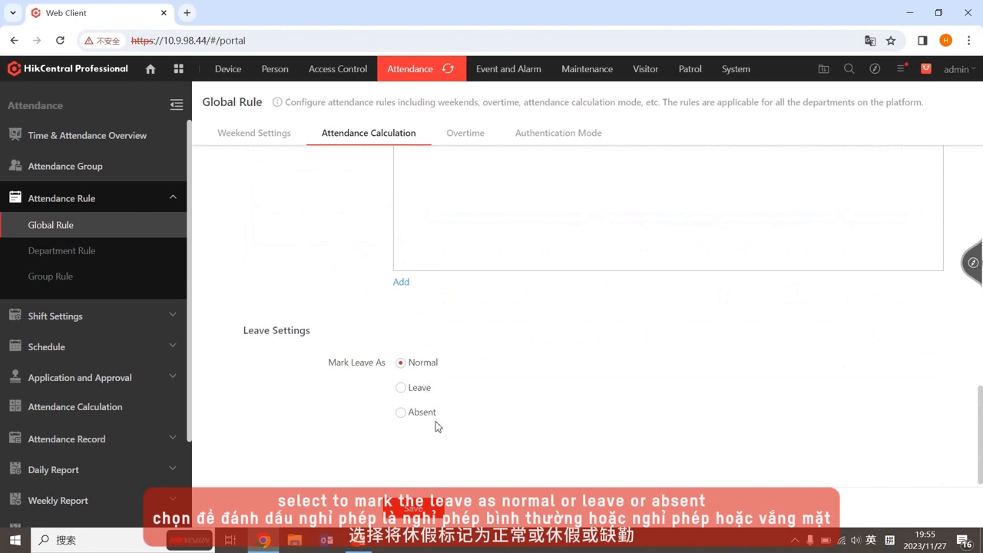
pyautogui.scroll(10, 559, 364)
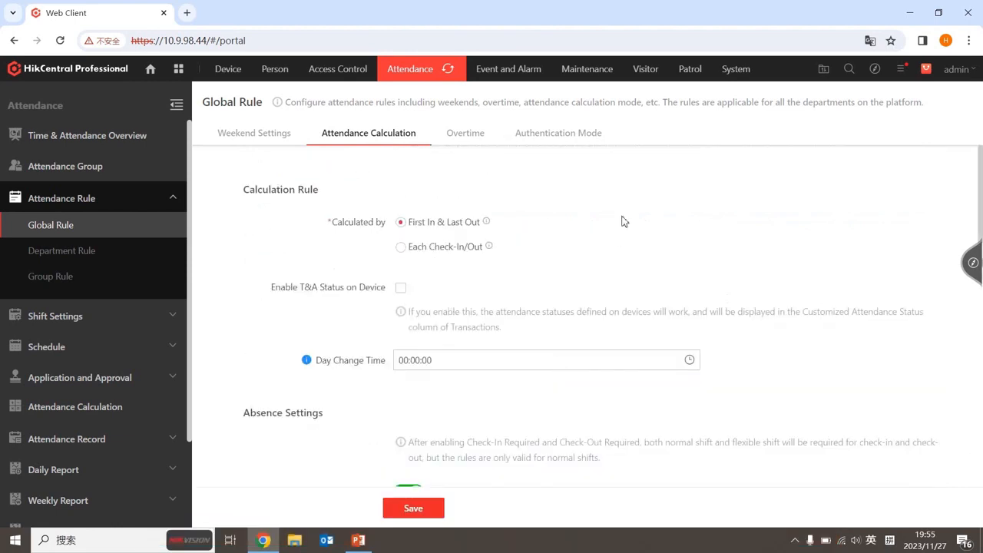
# Enable overtime calculation on workdays and weekends with the calculation mode By Total Work Hours
pyautogui.click(468, 137)
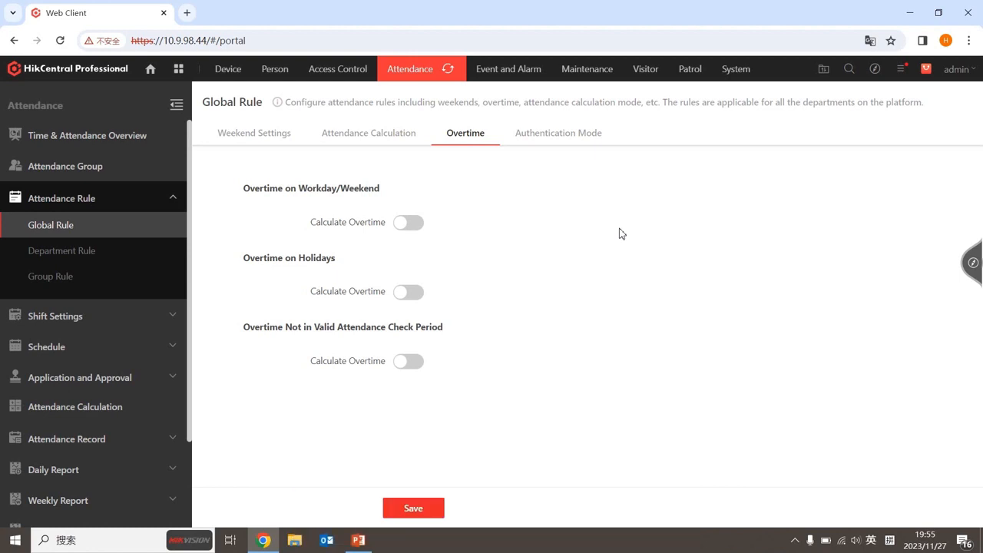
pyautogui.click(421, 227)
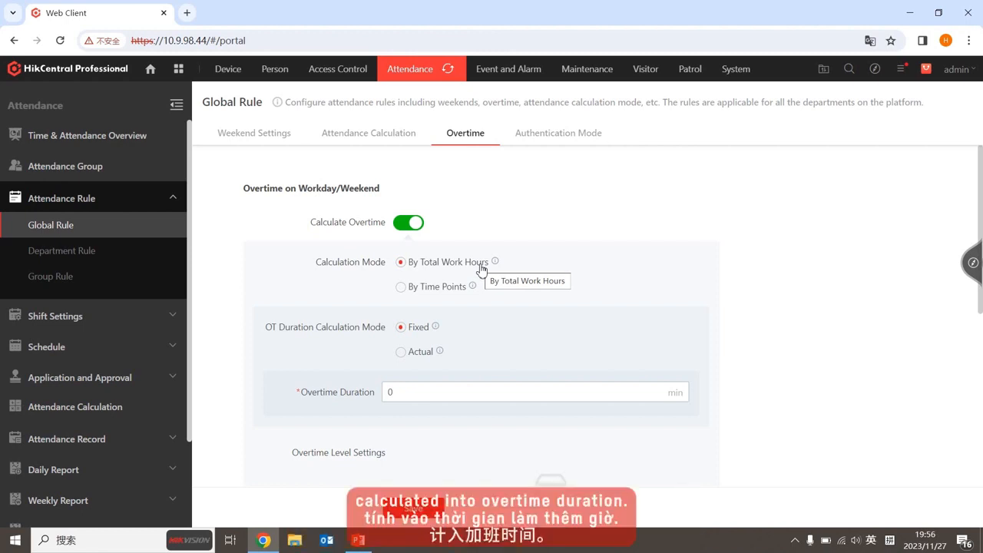
pyautogui.click(454, 289)
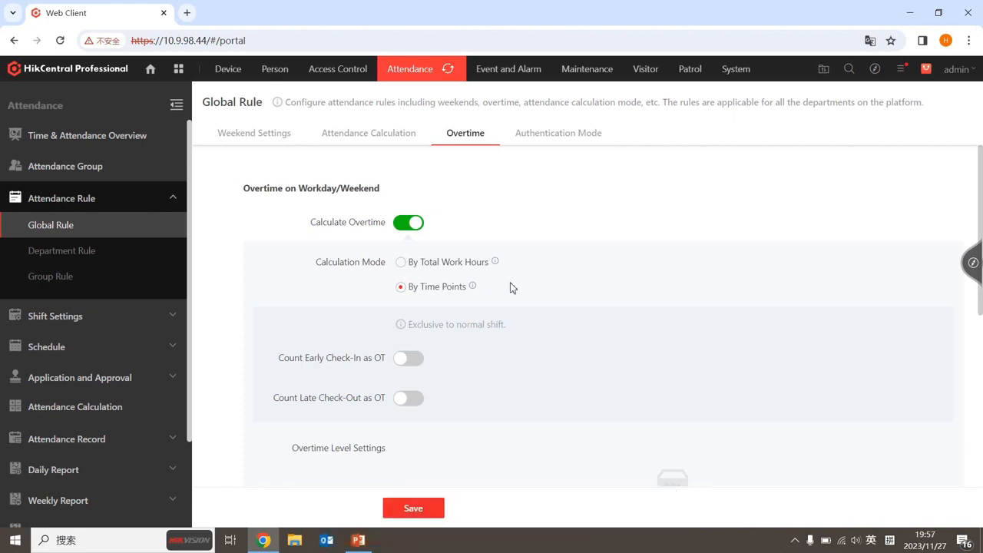
pyautogui.scroll(-1, 527, 343)
pyautogui.click(476, 200)
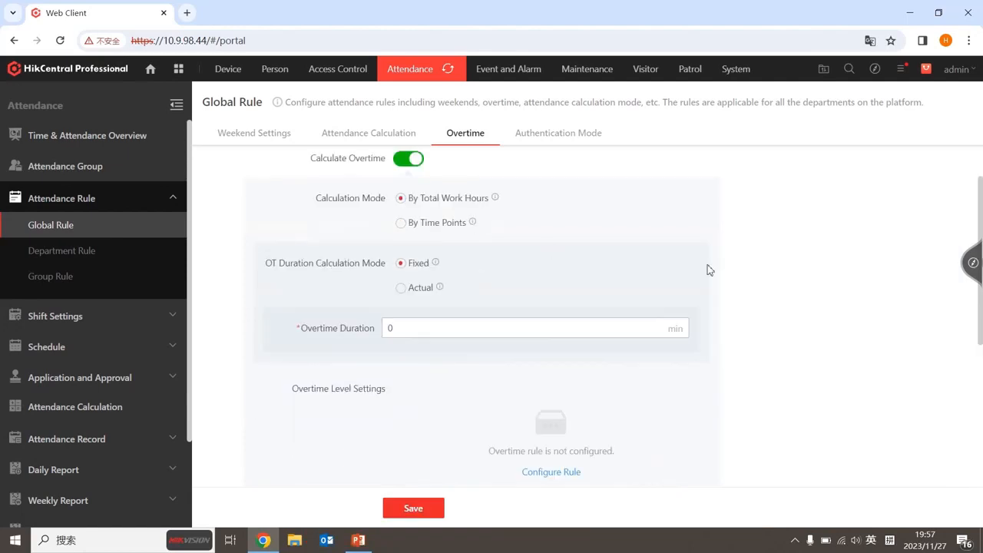
pyautogui.scroll(1, 707, 268)
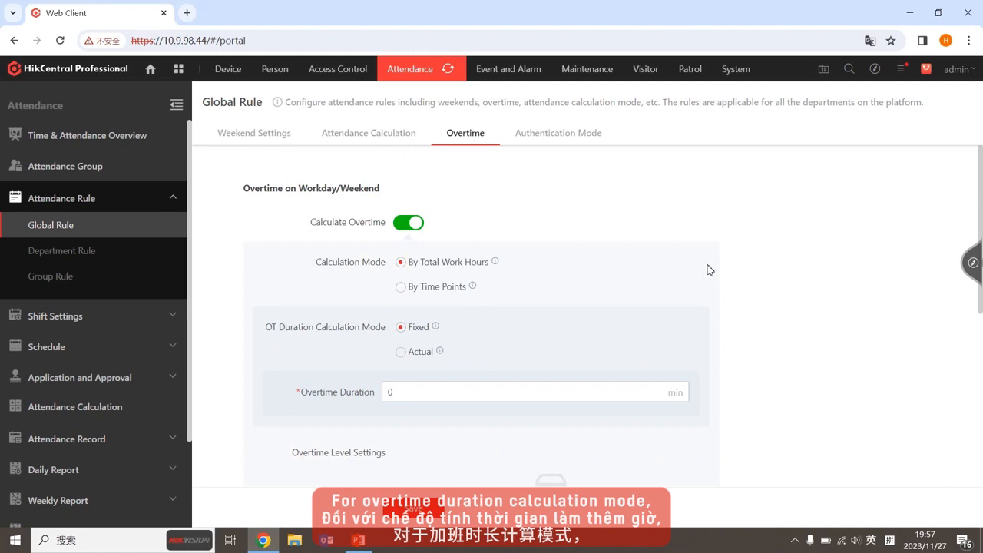
# Set the fixed overtime duration for workdays and weekends to 120 minutes
pyautogui.moveTo(436, 328)
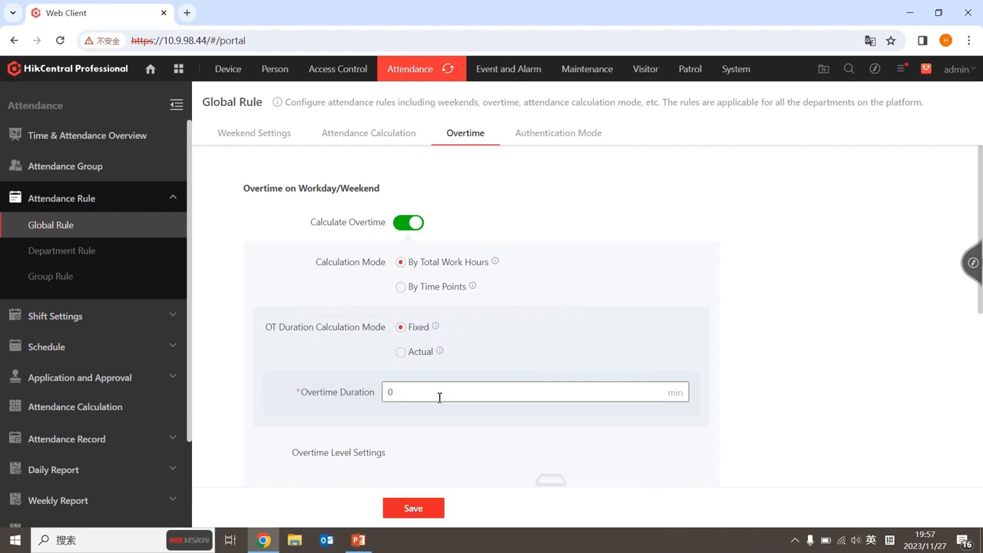
pyautogui.moveTo(439, 397); pyautogui.dragTo(385, 397)
pyautogui.press('BackSpace')
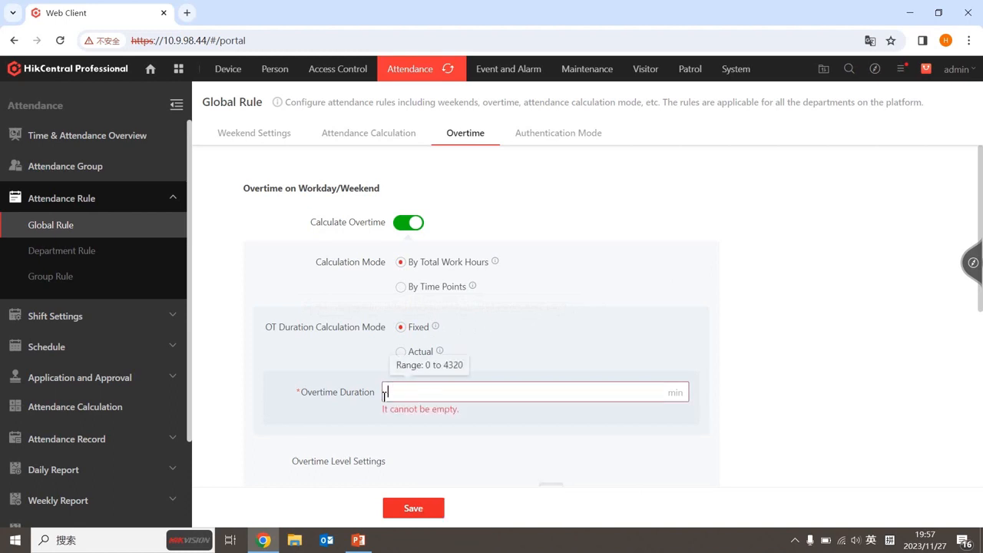
pyautogui.write('120')
pyautogui.click(604, 345)
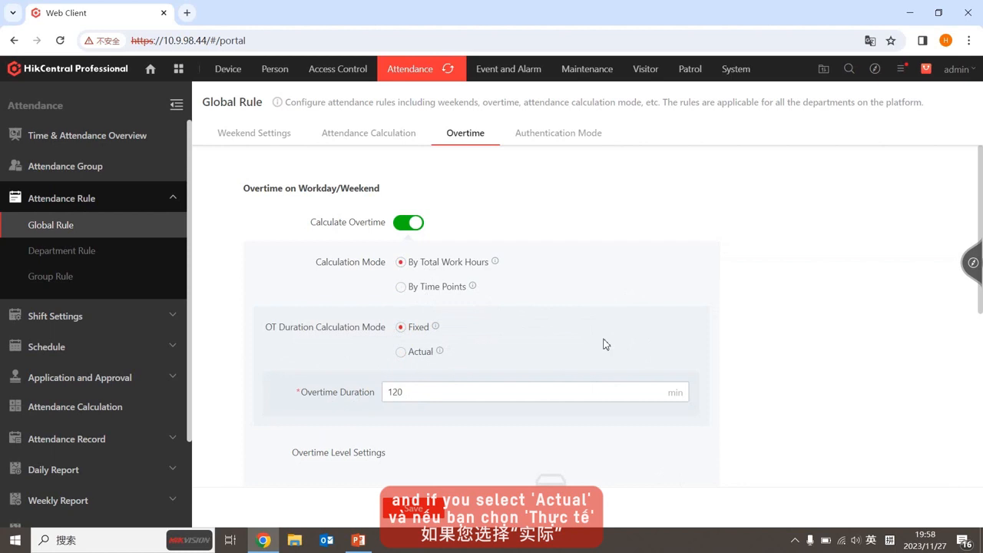
# Set the OT duration calculation mode to Actual and add a Sunday overtime rule of 0 to 2 hours with mode OT1
pyautogui.click(412, 356)
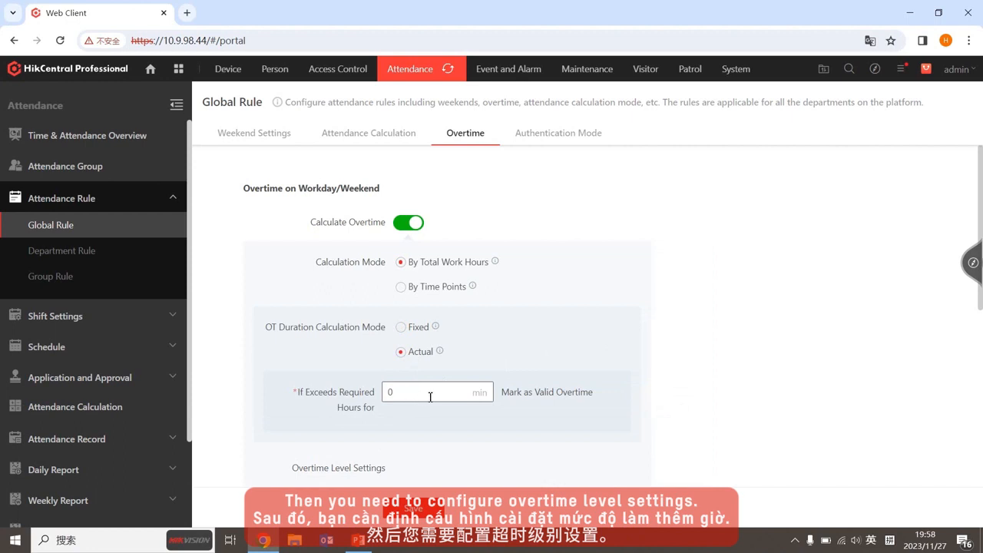
pyautogui.scroll(-1, 428, 395)
pyautogui.click(517, 479)
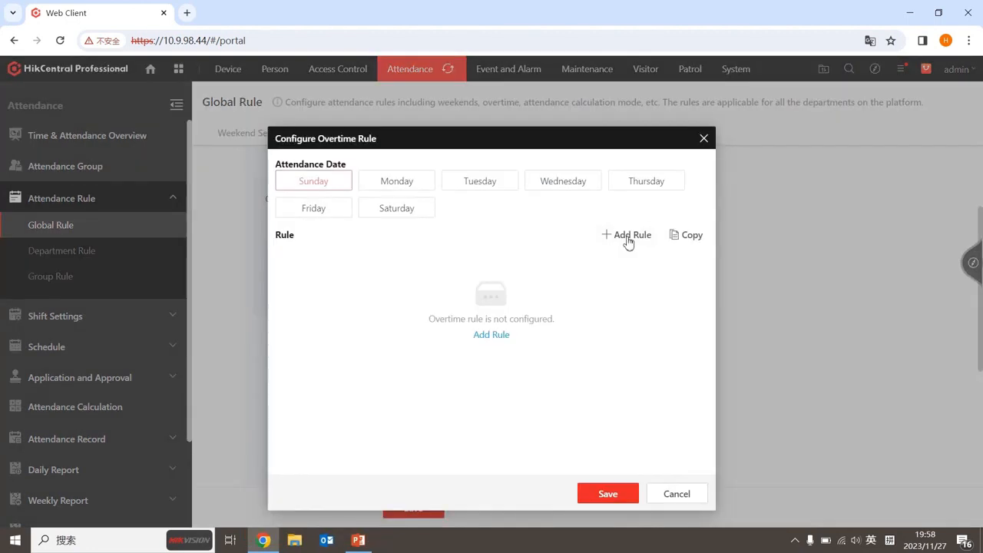
pyautogui.click(627, 234)
pyautogui.click(438, 257)
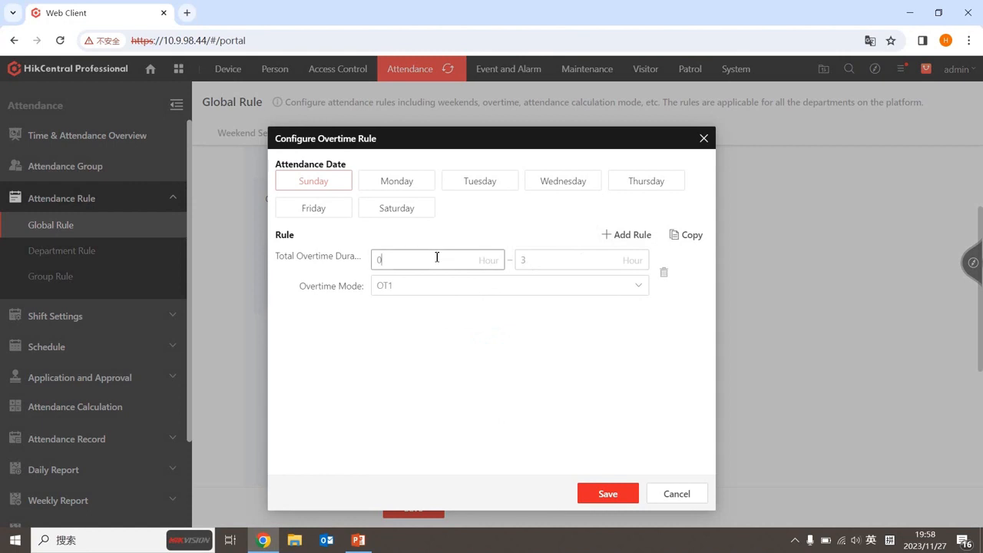
pyautogui.click(586, 261)
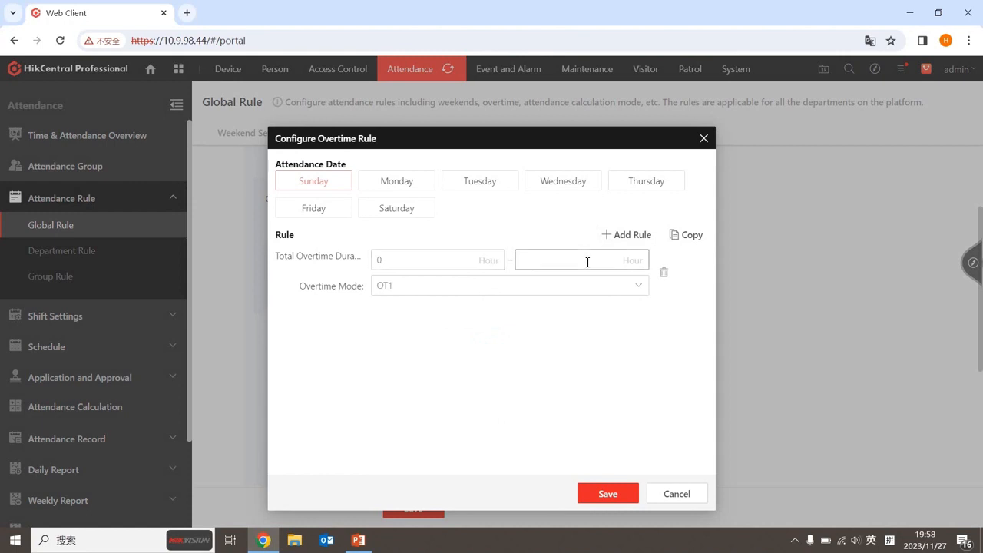
pyautogui.write('2')
pyautogui.click(564, 288)
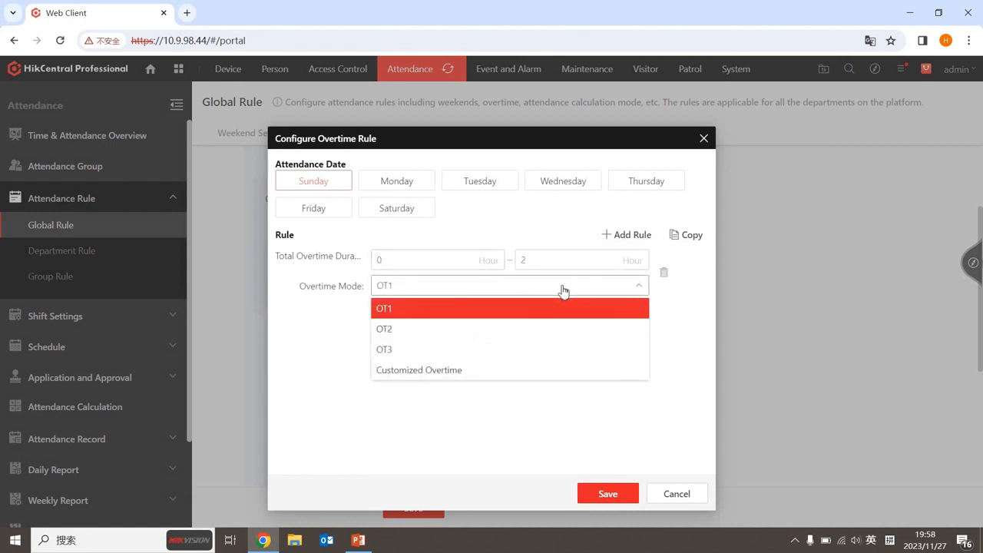
pyautogui.click(564, 308)
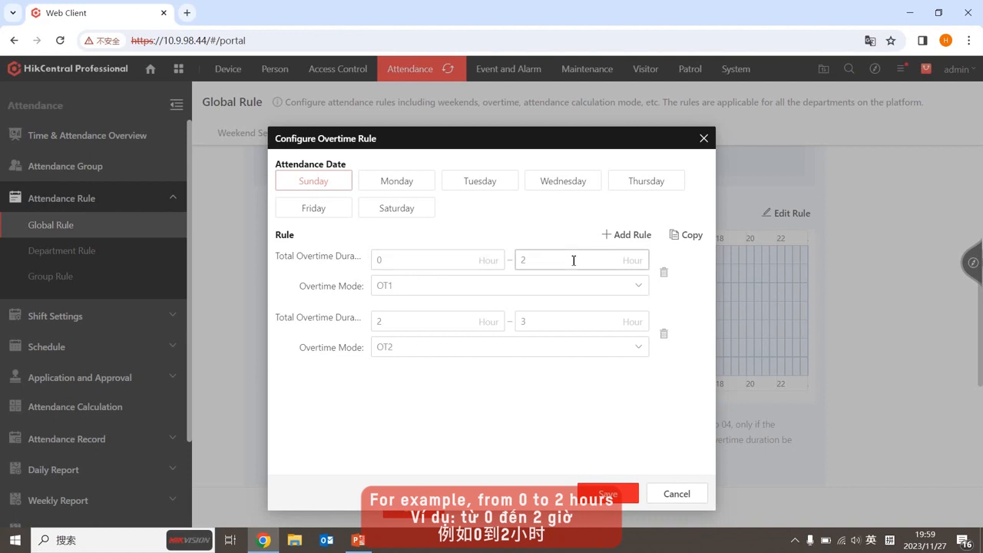
# Review the duration ranges and overtime modes of Sunday's first and second overtime rules
pyautogui.click(436, 294)
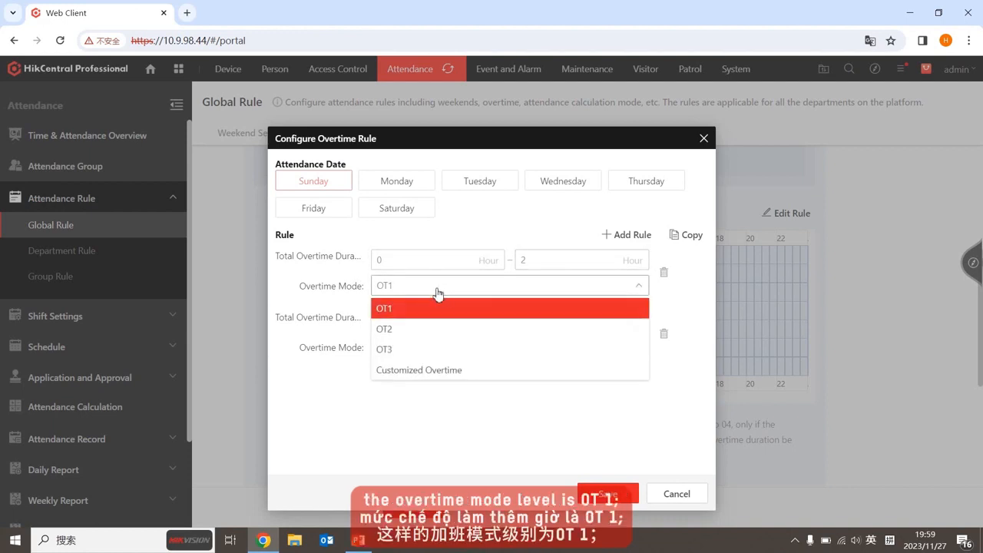
pyautogui.click(438, 294)
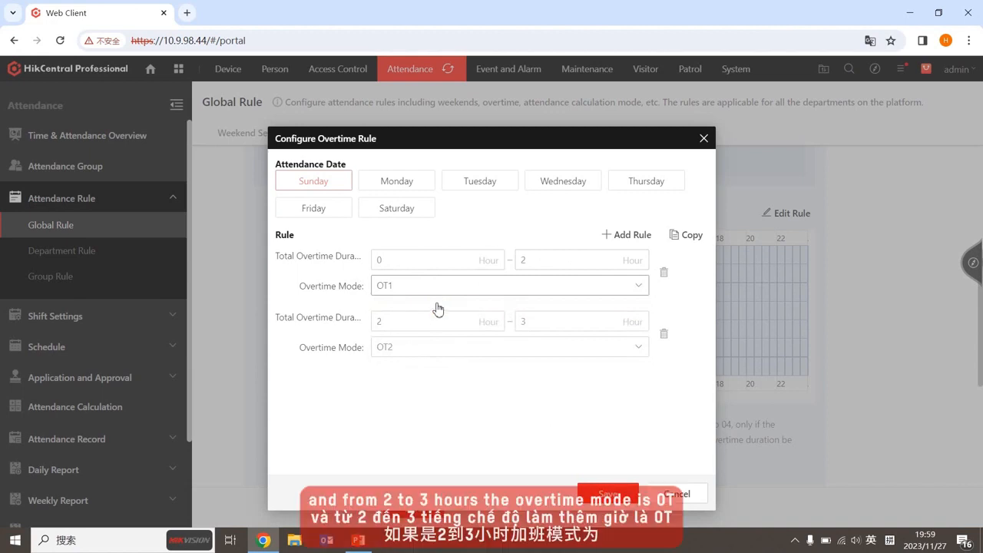
pyautogui.click(524, 321)
pyautogui.write('3')
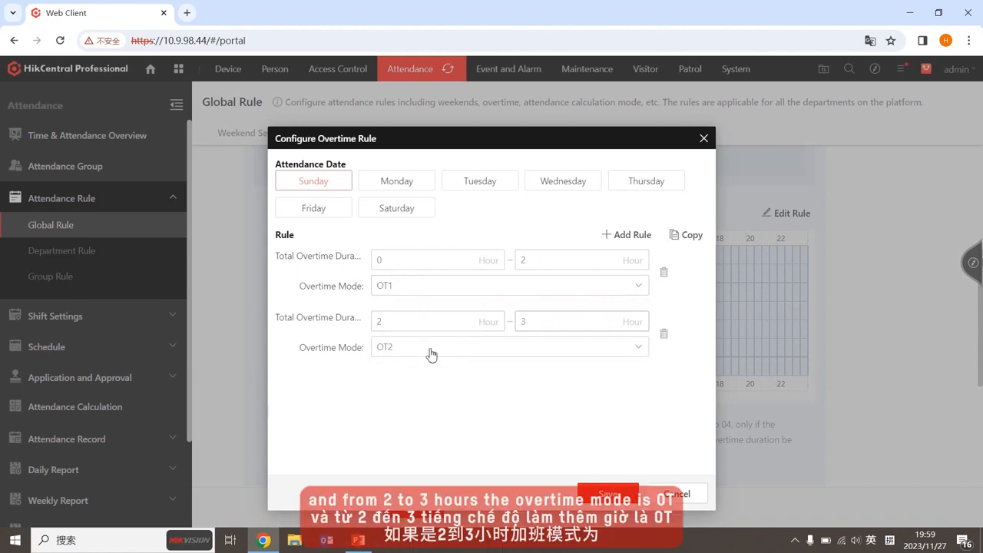
pyautogui.click(432, 353)
pyautogui.click(432, 354)
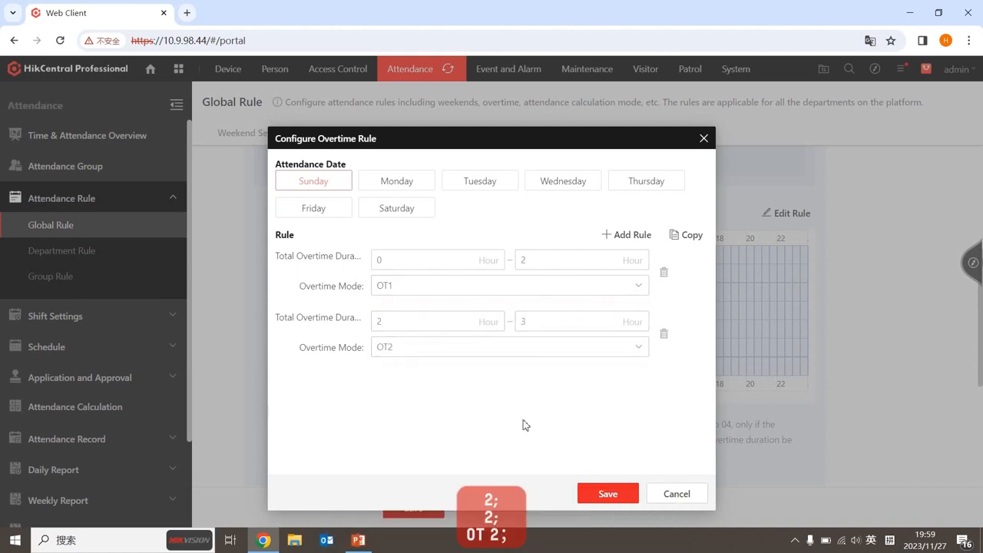
# Add a third Sunday overtime rule covering 3 to 24 hours with overtime mode OT3
pyautogui.click(622, 234)
pyautogui.click(455, 376)
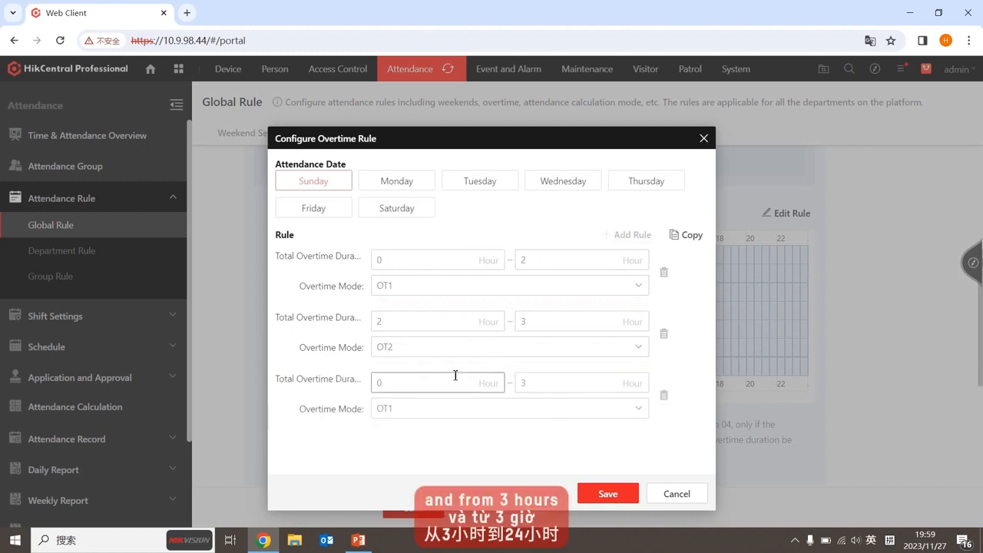
pyautogui.press('BackSpace')
pyautogui.write('3')
pyautogui.click(548, 383)
pyautogui.press('BackSpace')
pyautogui.write('24')
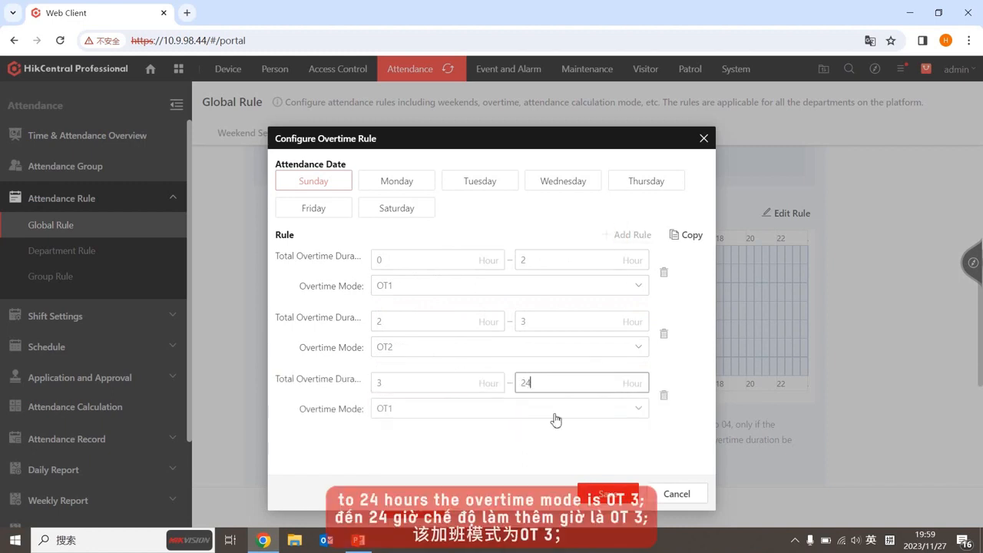
pyautogui.click(490, 409)
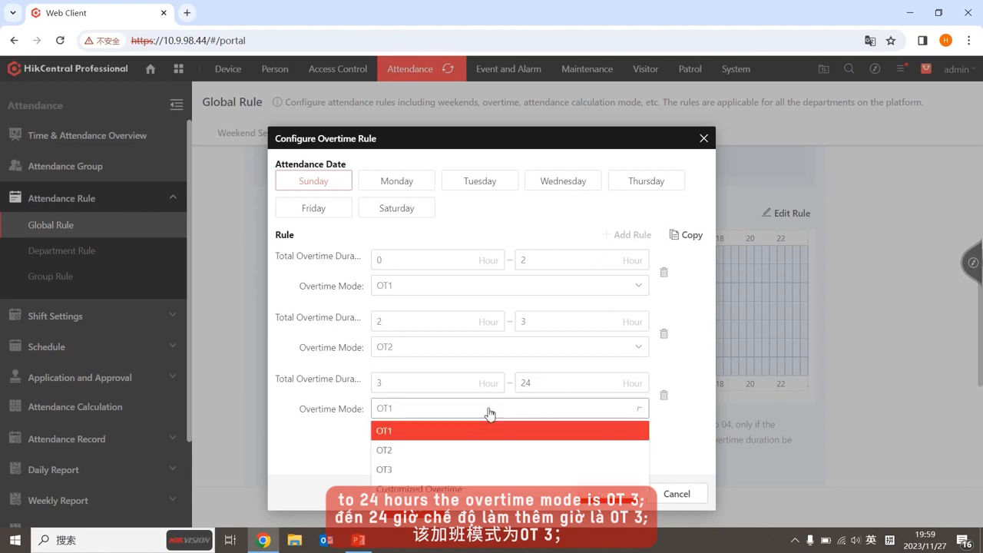
pyautogui.click(467, 469)
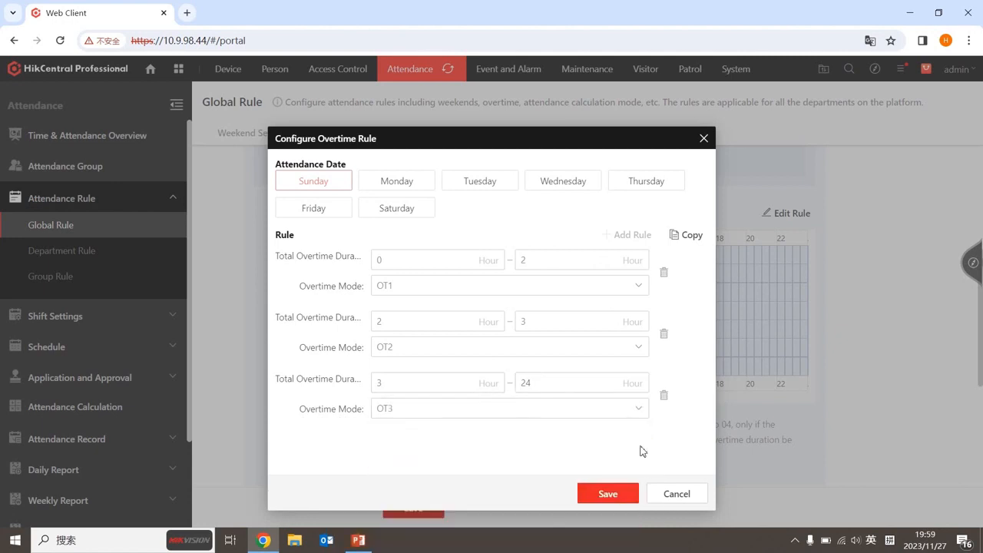
# Copy Sunday's overtime rules to all other days, Monday to Saturday, and save the overtime rule configuration
pyautogui.click(681, 235)
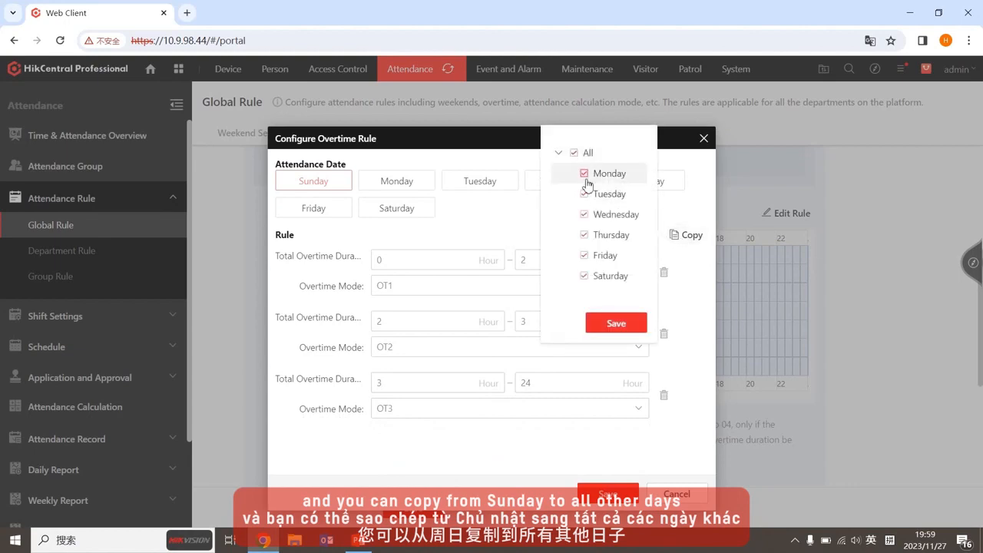
pyautogui.click(616, 323)
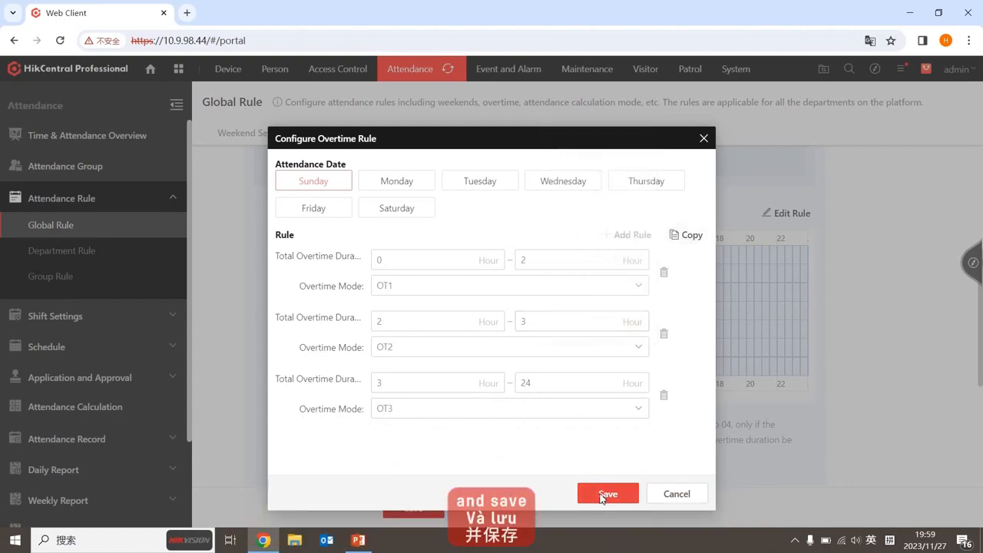
pyautogui.click(604, 494)
# Switch on Overtime on Weekends, and open the global Authentication Mode settings
pyautogui.scroll(-1, 798, 349)
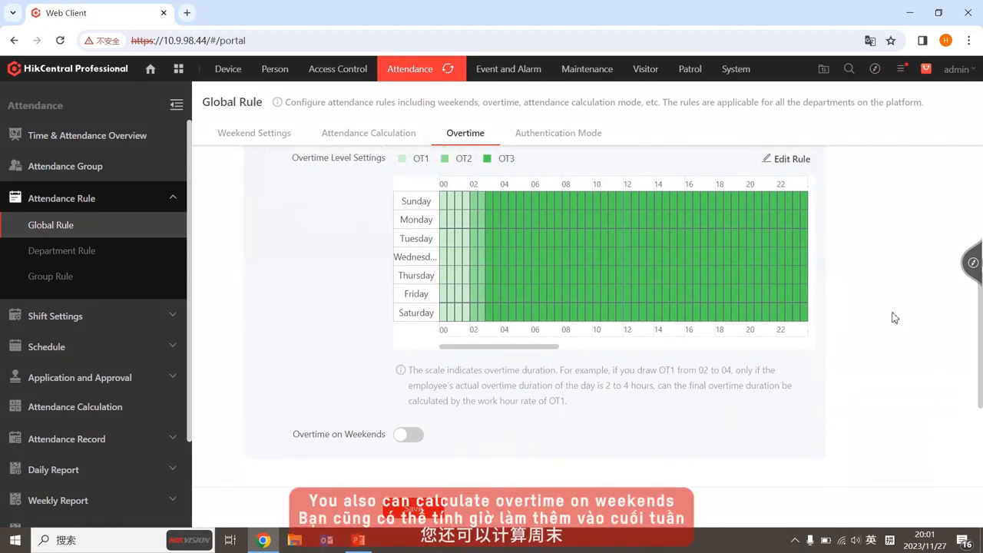
pyautogui.click(414, 434)
pyautogui.scroll(-2, 486, 418)
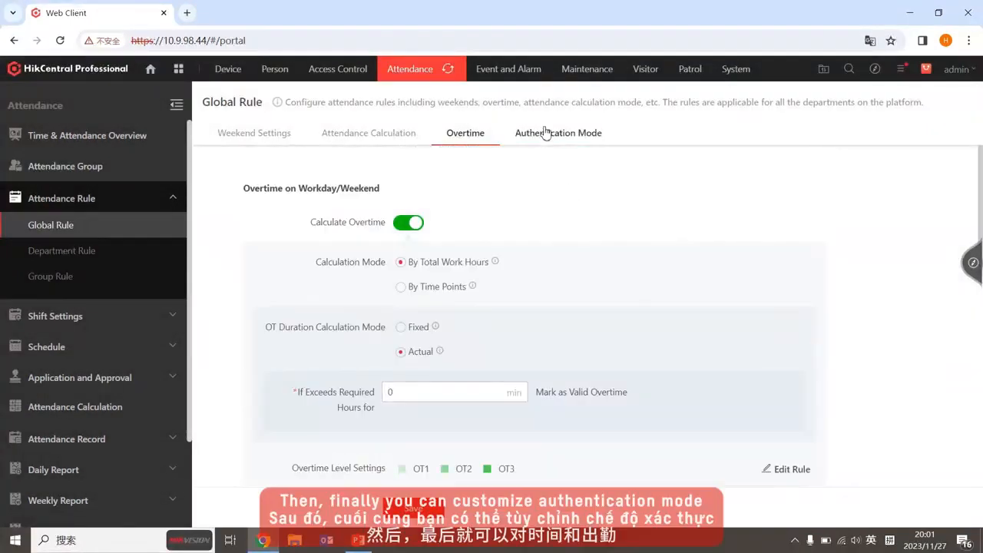
pyautogui.click(558, 133)
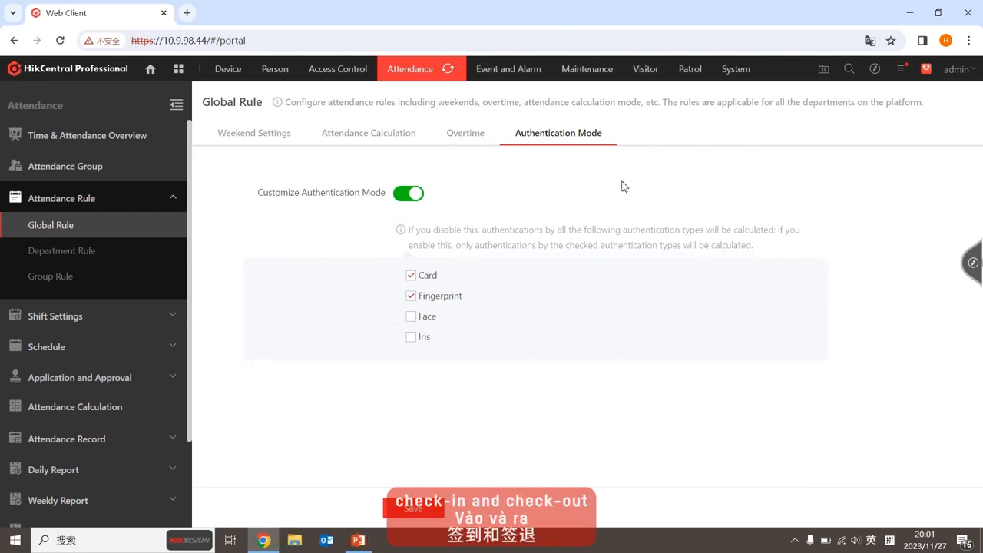
# Include Face and Iris among the authentication types counted for attendance, and save the global authentication mode
pyautogui.click(411, 315)
pyautogui.click(411, 336)
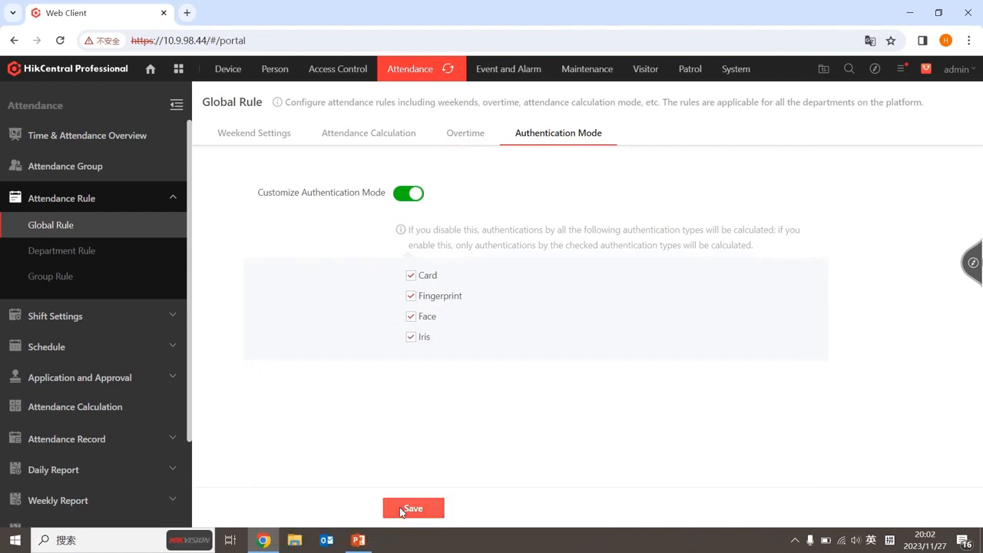
pyautogui.click(413, 508)
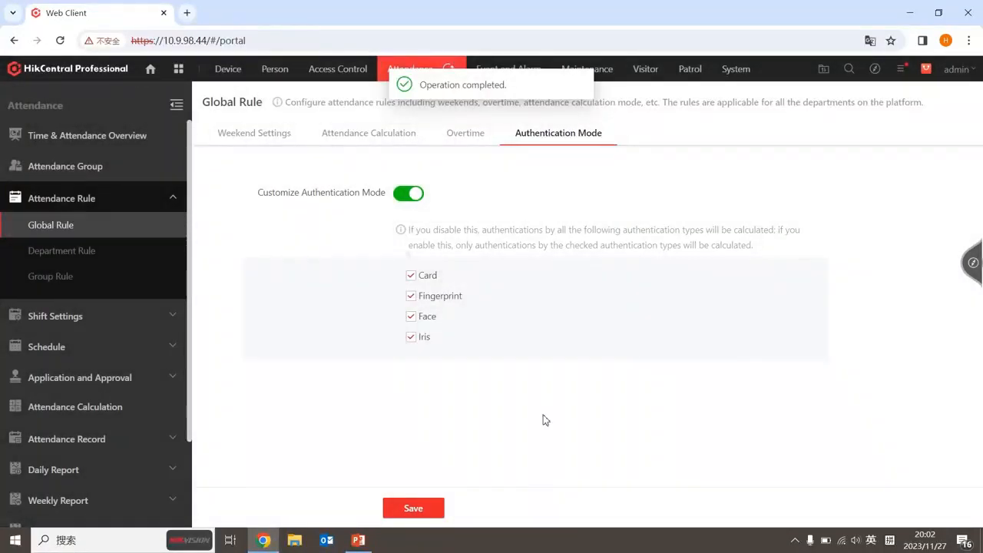
# Examine the form for adding a department attendance rule, and view the Group Rule page
pyautogui.click(114, 251)
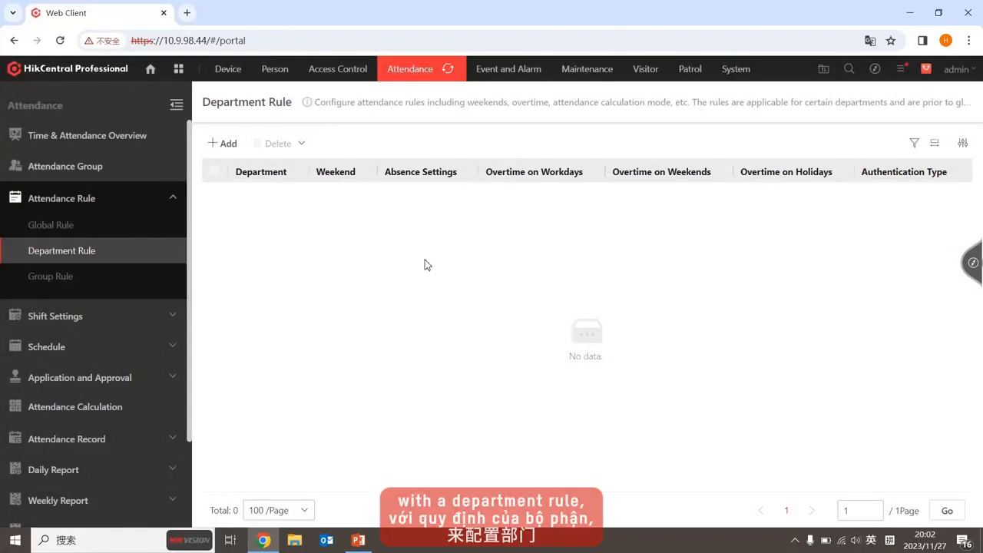
pyautogui.click(223, 143)
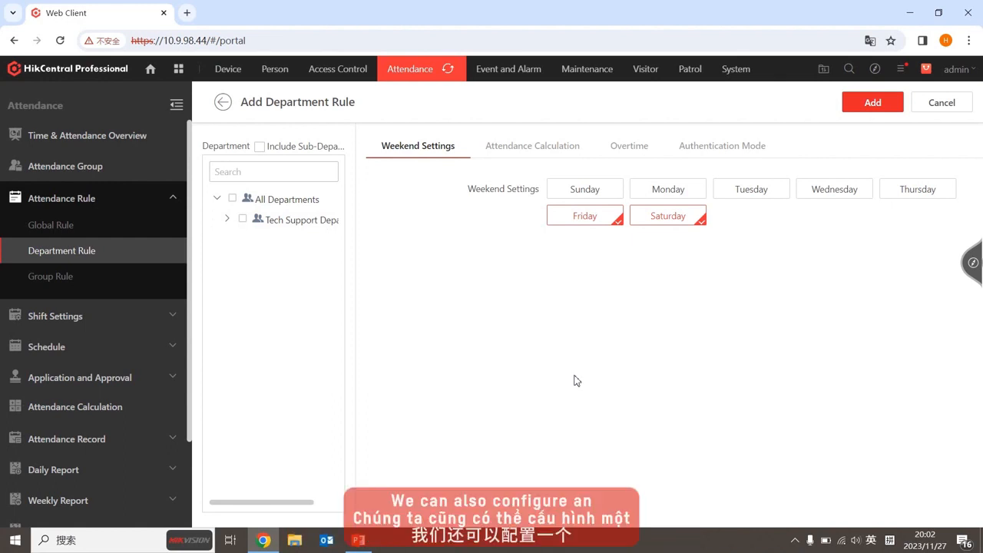
pyautogui.click(88, 283)
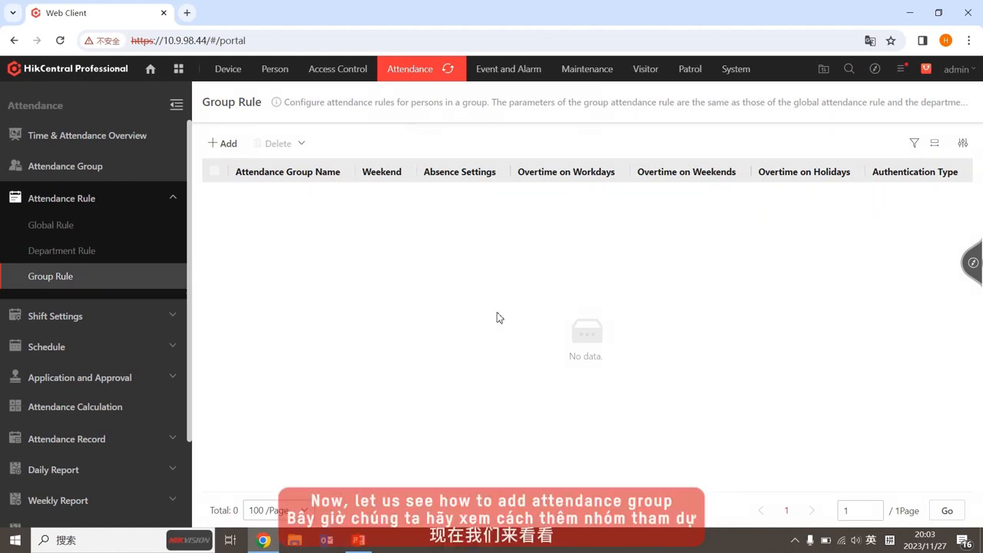
# Start a new attendance group and name it Demo Attendance Group
pyautogui.click(84, 166)
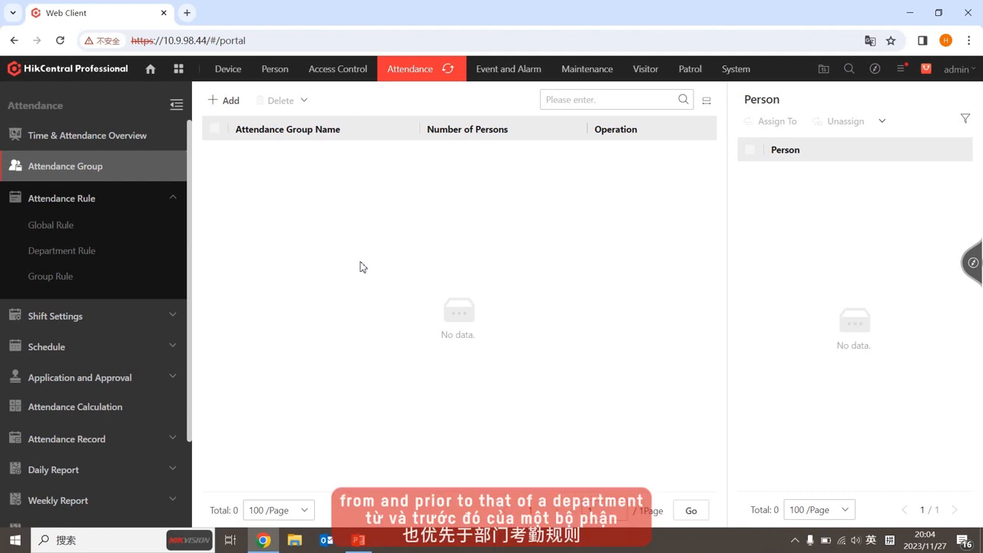
pyautogui.click(226, 100)
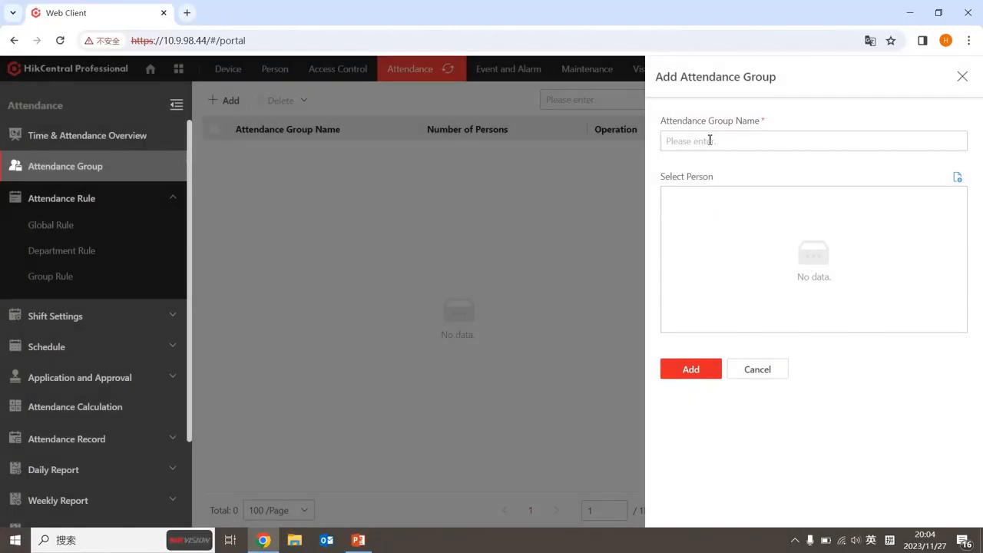
pyautogui.click(710, 141)
pyautogui.write('Demo Attendance Group')
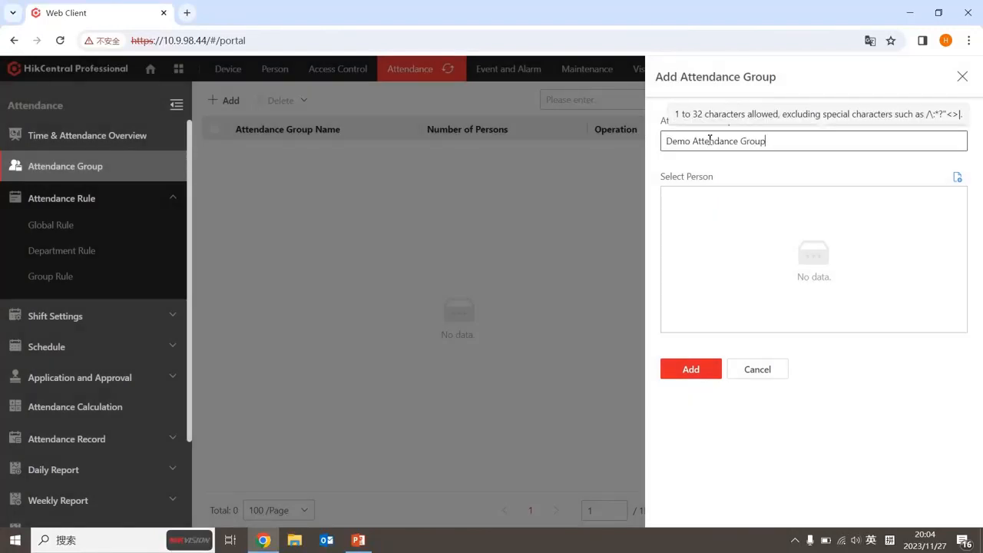
# Select persons for the attendance group, including the first person listed under Team B of the Tech Support Department
pyautogui.click(958, 177)
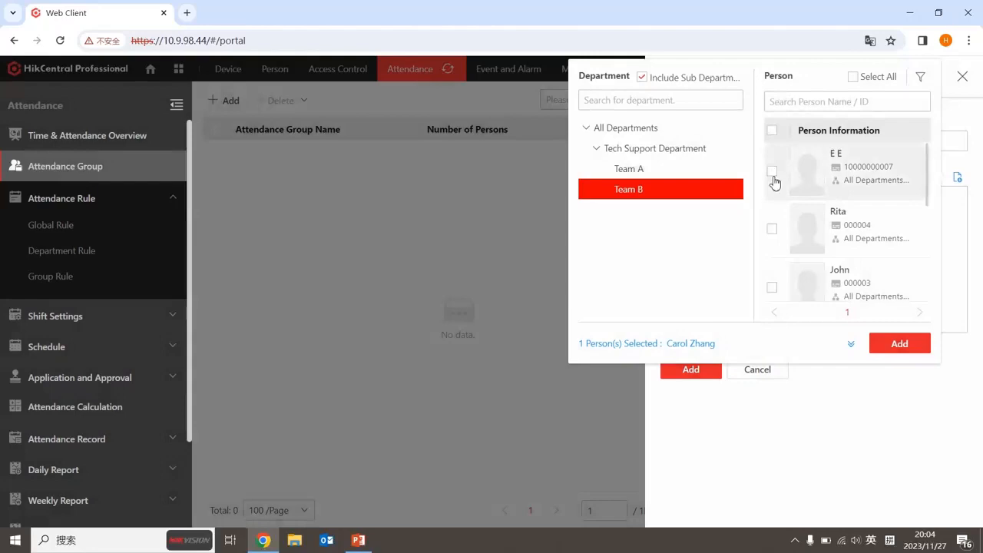
pyautogui.click(771, 170)
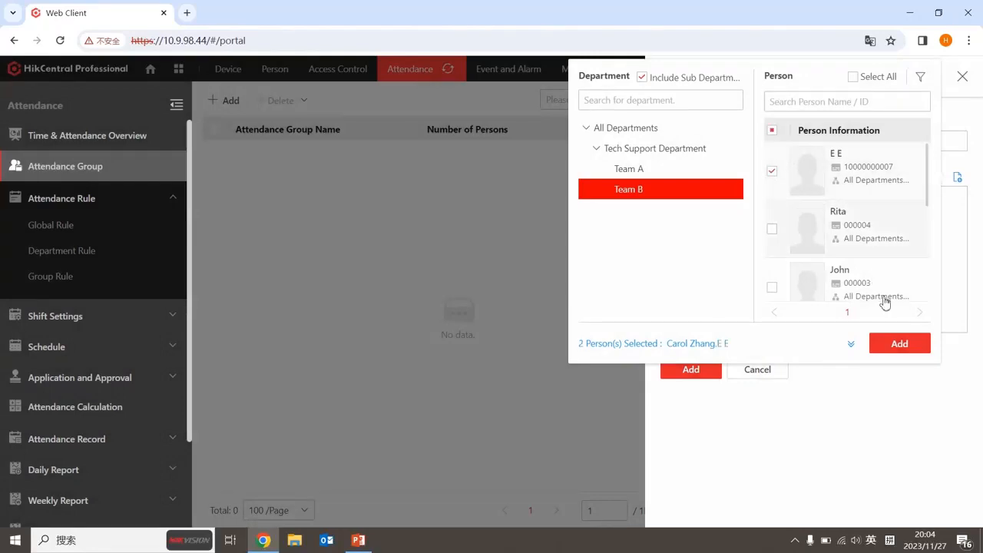